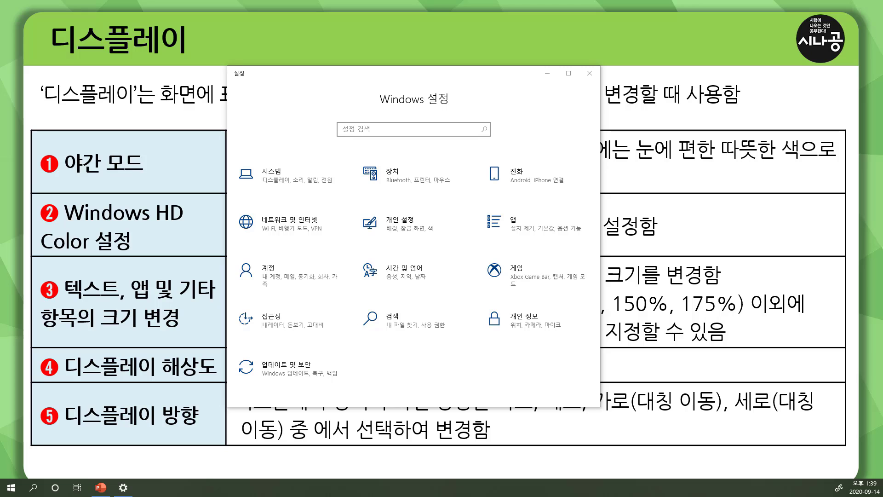
- Open the 시스템 settings at the 디스플레이 page and view the arrangement of displays 1 and 2
click(283, 186)
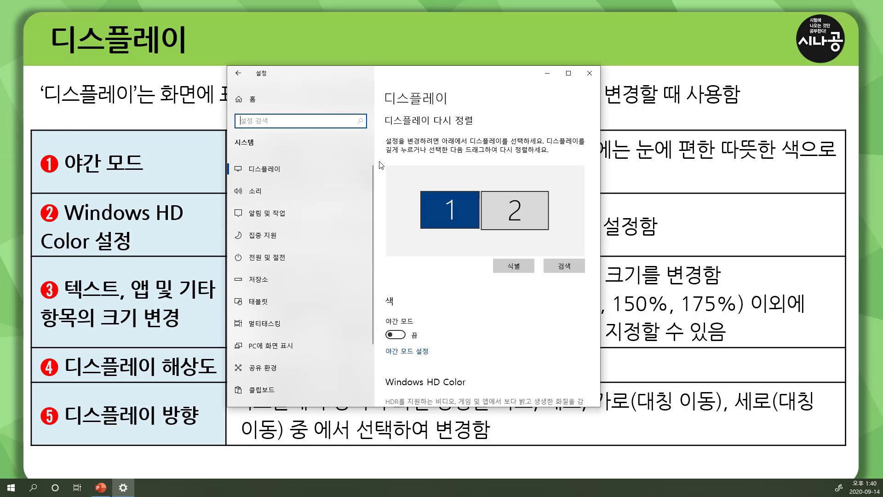
drag(381, 86, 435, 109)
key(Escape)
click(258, 173)
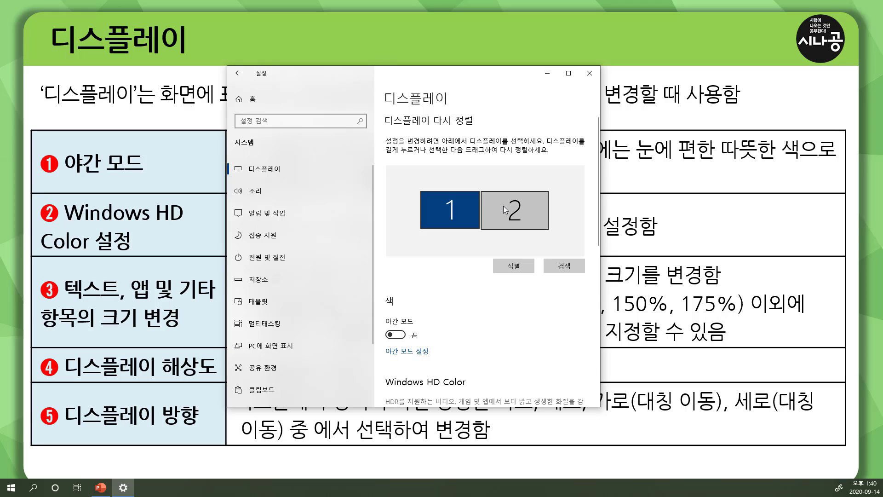
drag(451, 211, 476, 217)
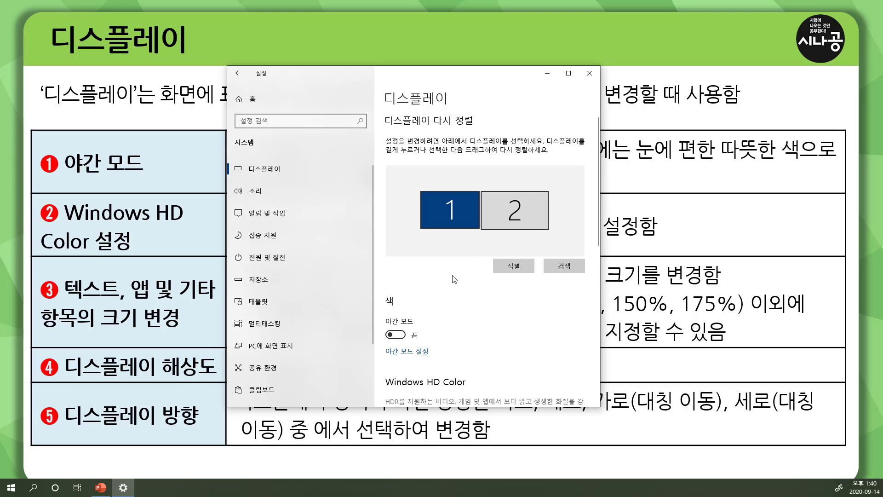
- Open 야간 모드 설정 from the 색 section and examine its 강도 and 야간 모드 예약 options
scroll(454, 274, down, 3)
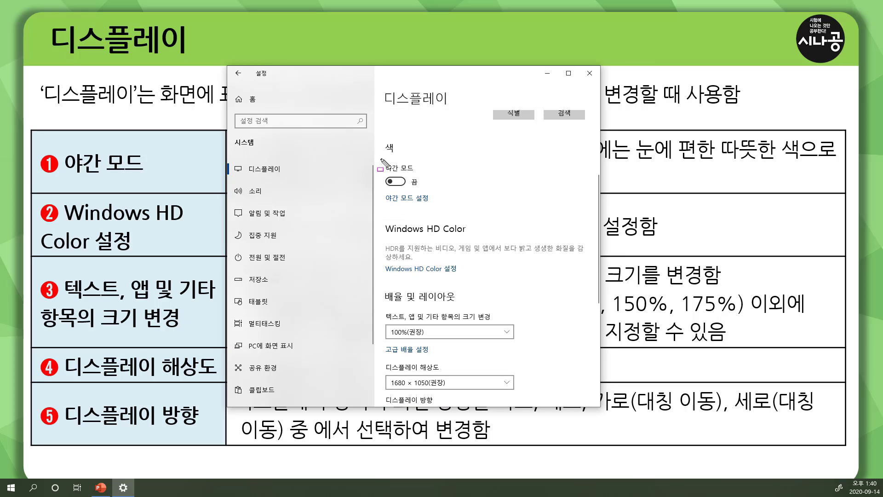
mouse_move(380, 158)
mouse_down()
mouse_move(426, 190)
mouse_move(398, 208)
mouse_move(436, 205)
mouse_up()
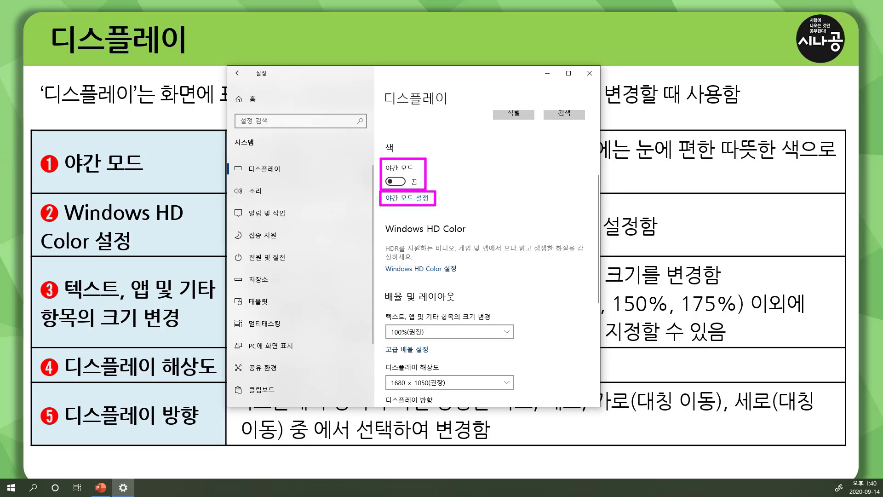
click(405, 198)
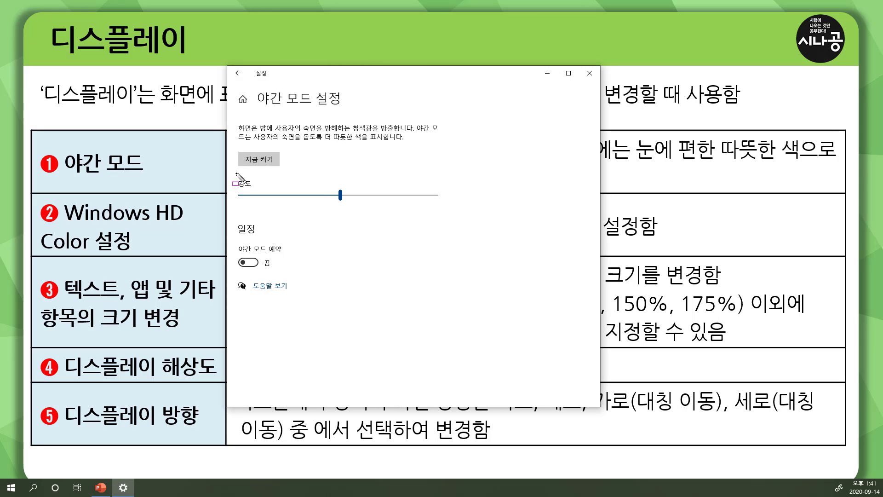
drag(235, 172, 444, 208)
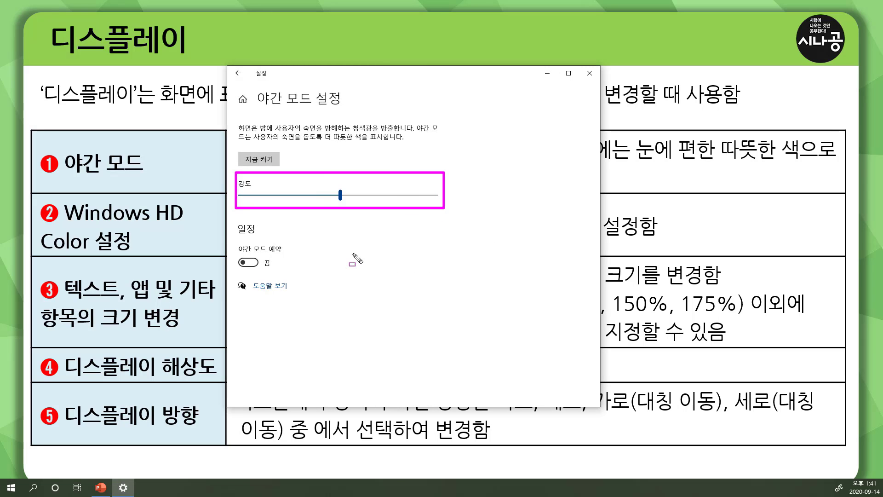
mouse_move(234, 239)
mouse_down()
mouse_move(290, 257)
mouse_move(298, 295)
mouse_move(300, 276)
mouse_up()
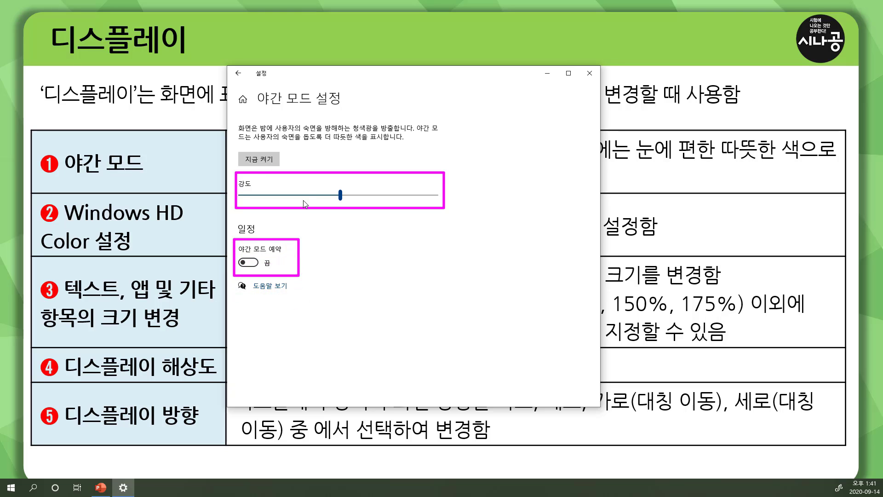
key(Escape)
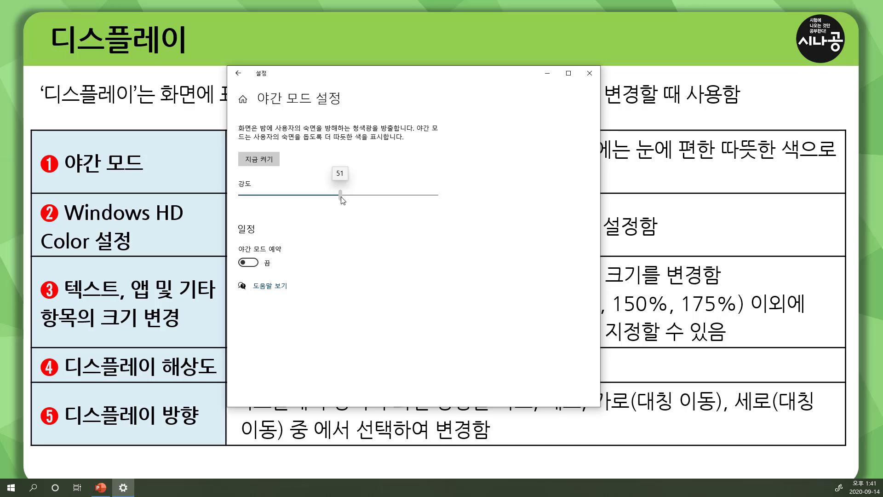
- Lower the night mode 강도 to 0, raise it to about the middle of its range, and return to the 디스플레이 page
drag(341, 198, 225, 204)
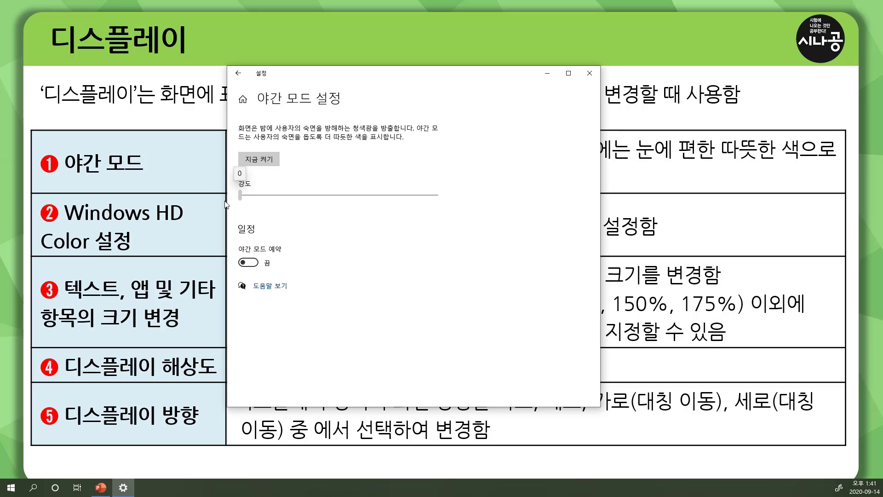
drag(225, 204, 255, 208)
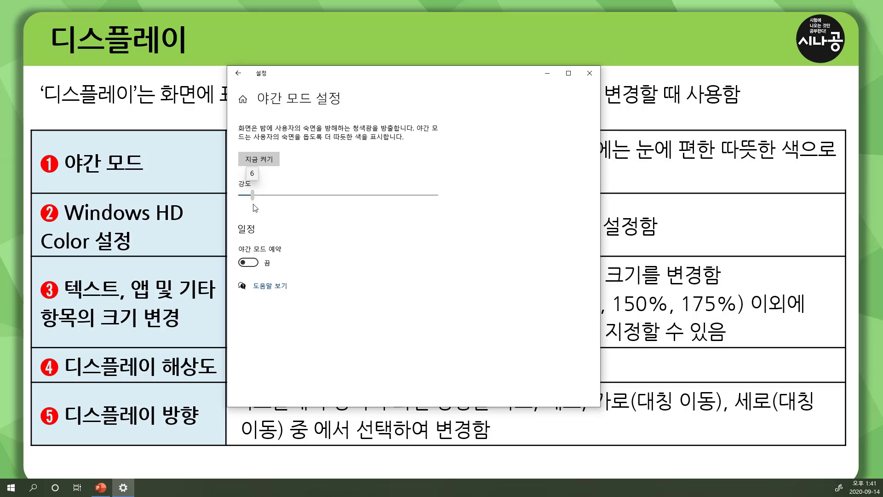
drag(255, 208, 340, 216)
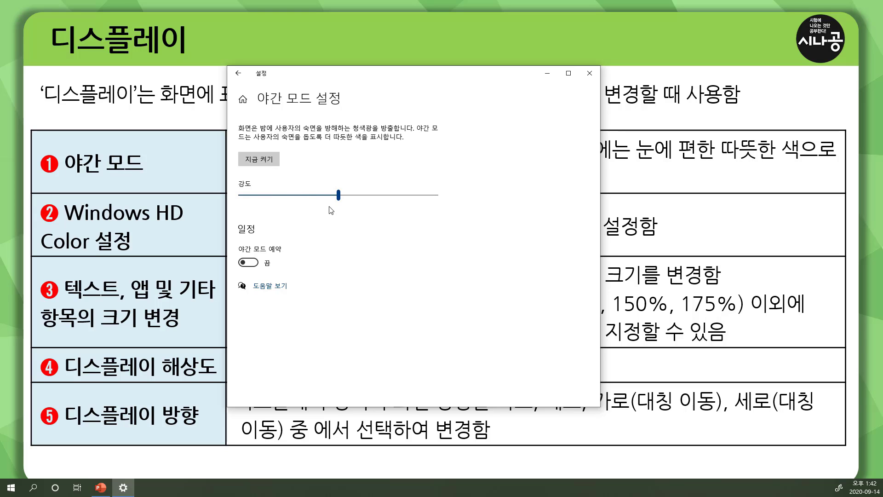
click(238, 74)
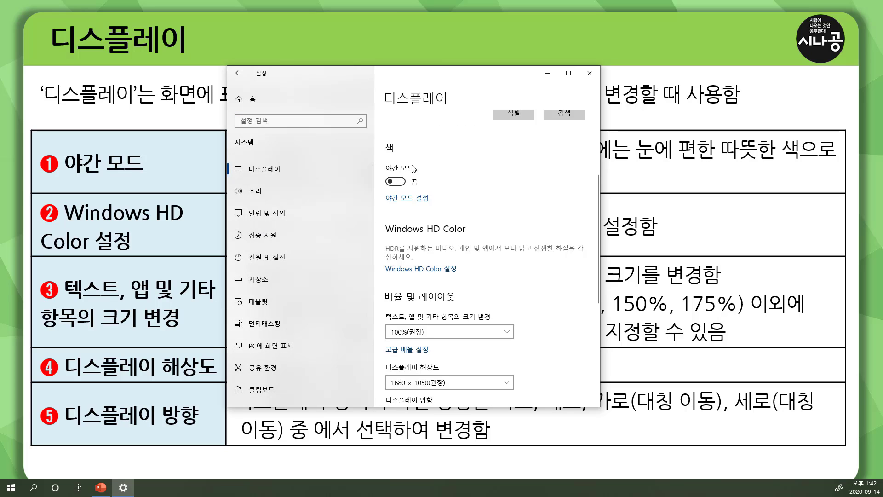
- Find the Windows HD Color section on the 디스플레이 page and open Windows HD Color 설정
key(ctrl+shift+d)
mouse_move(379, 218)
mouse_down()
mouse_move(481, 246)
mouse_move(476, 238)
mouse_up()
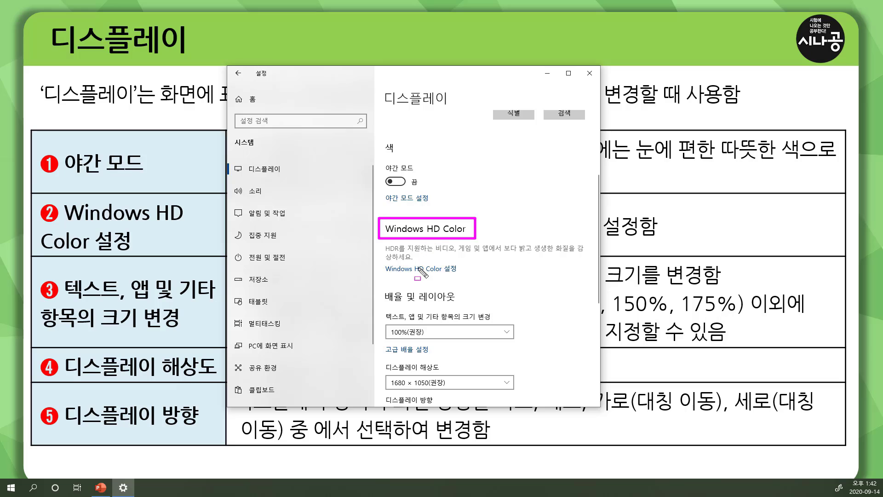
drag(382, 261, 474, 276)
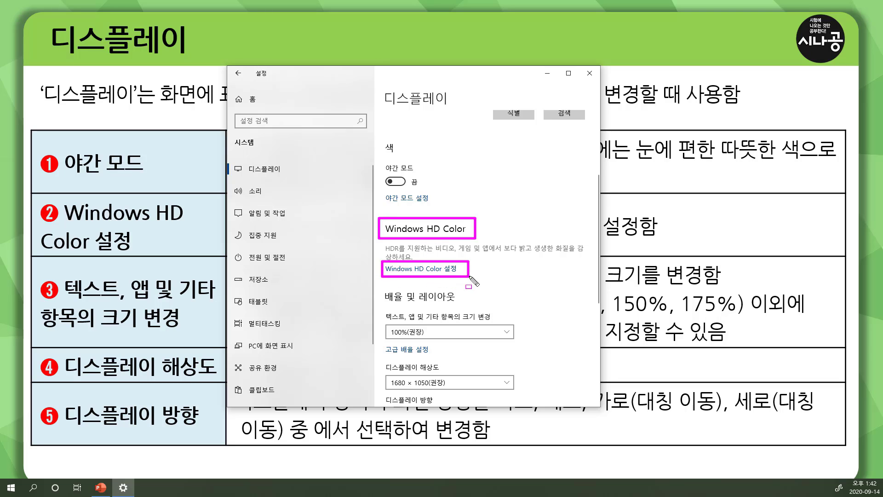
key(Escape)
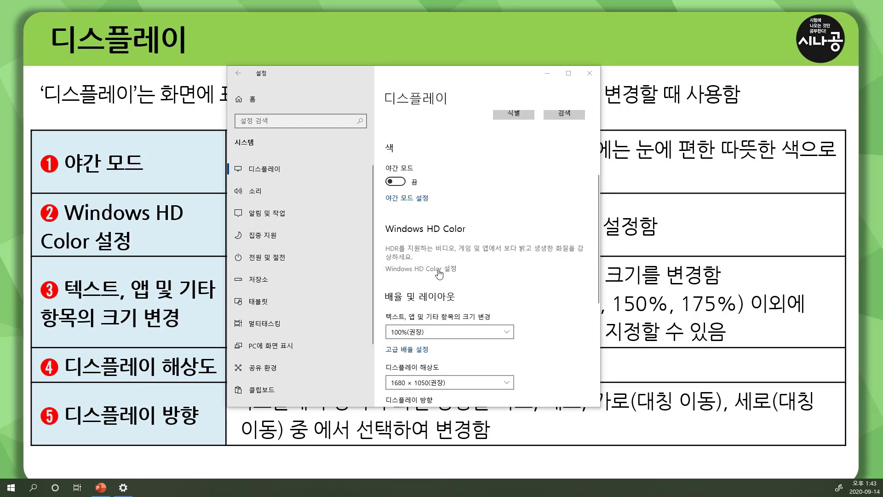
click(440, 273)
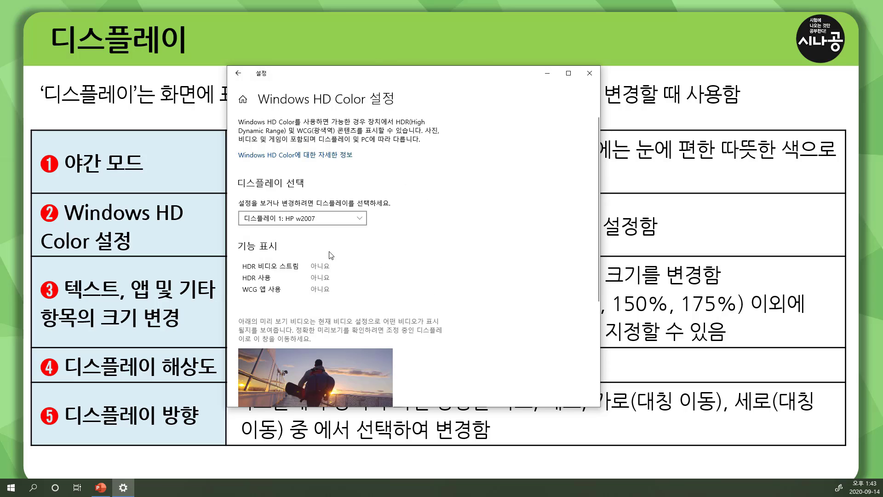
- Check which monitors can be chosen under 디스플레이 선택, leaving the selection at 디스플레이 1: HP w2007
key(ctrl+p)
drag(239, 191, 325, 192)
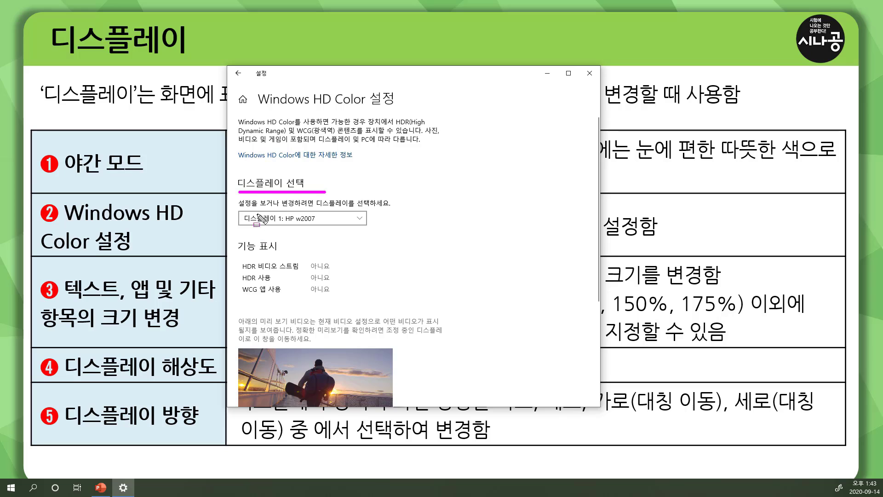
drag(239, 211, 370, 218)
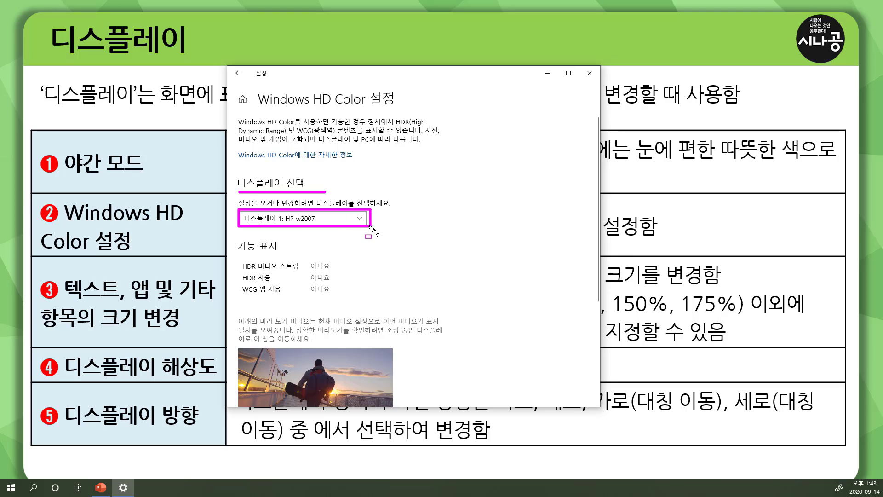
key(Escape)
click(329, 216)
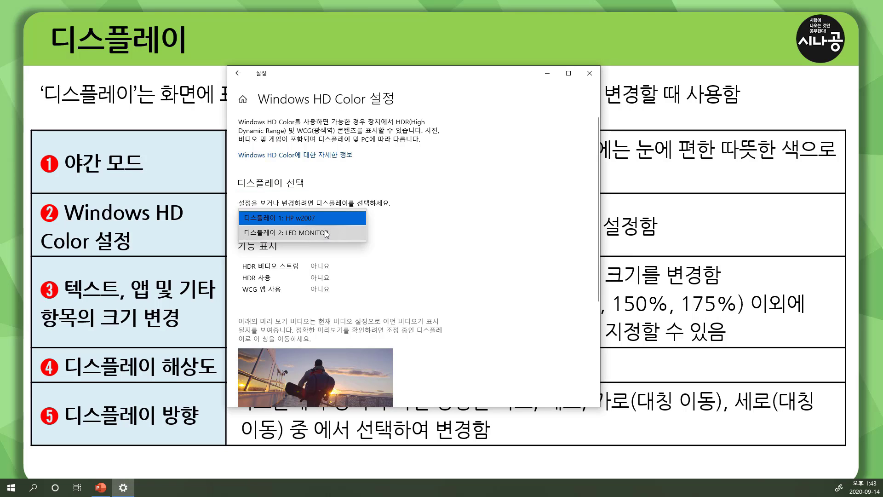
click(417, 217)
key(ctrl+2)
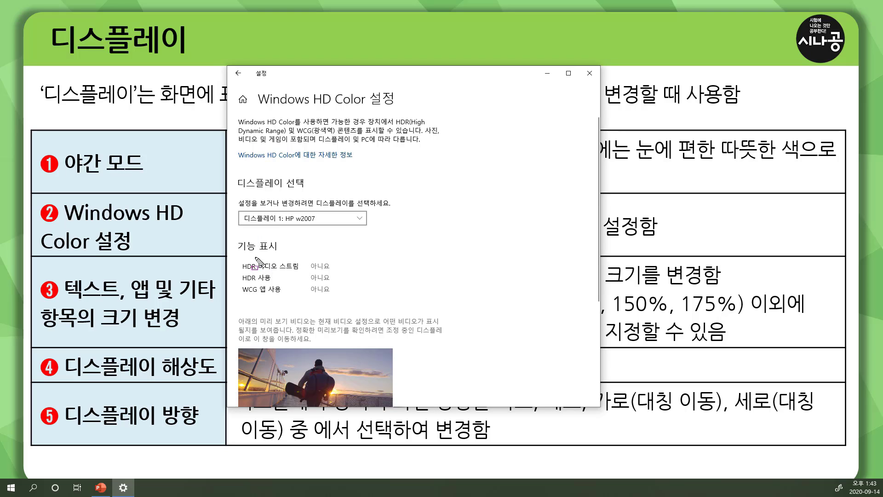
- Review the HDR and WCG entries under 기능 표시 and the 비디오 재생 설정 link, and return to the 디스플레이 page
mouse_move(235, 263)
mouse_down()
mouse_move(239, 254)
mouse_move(260, 269)
mouse_move(303, 275)
mouse_up()
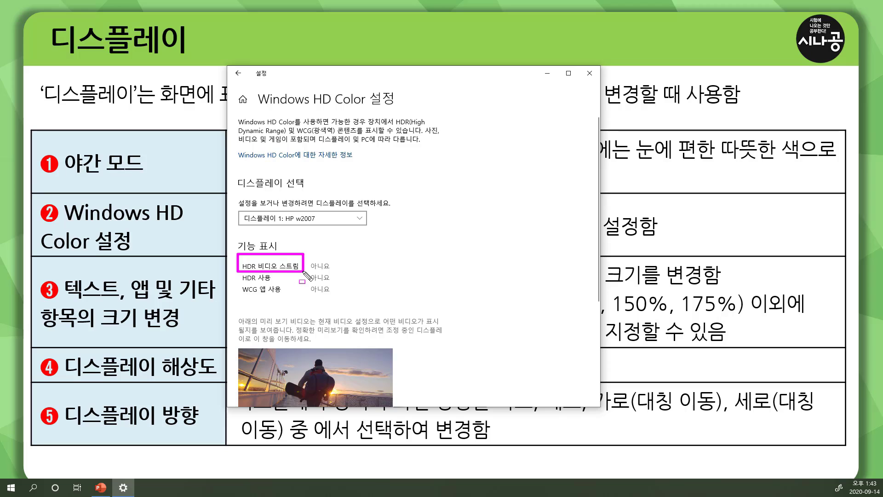
mouse_move(237, 271)
mouse_down()
mouse_move(293, 285)
mouse_move(257, 298)
mouse_move(286, 299)
mouse_up()
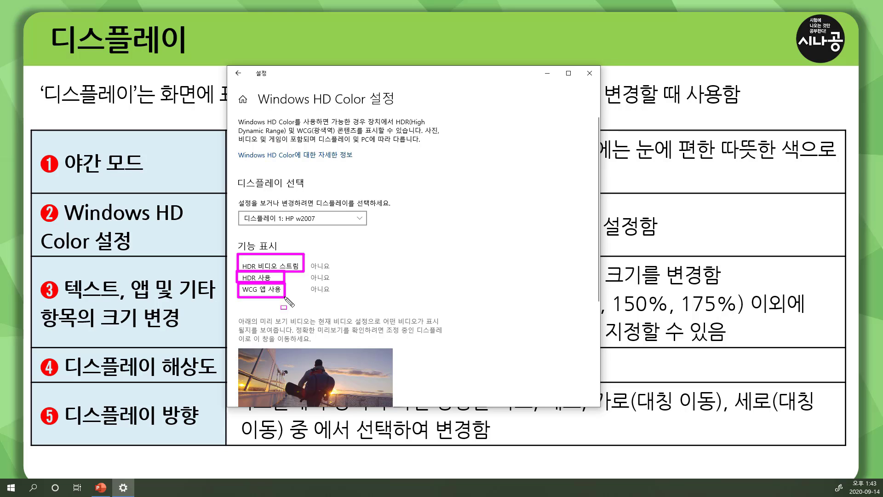
key(Escape)
scroll(415, 272, down, 3)
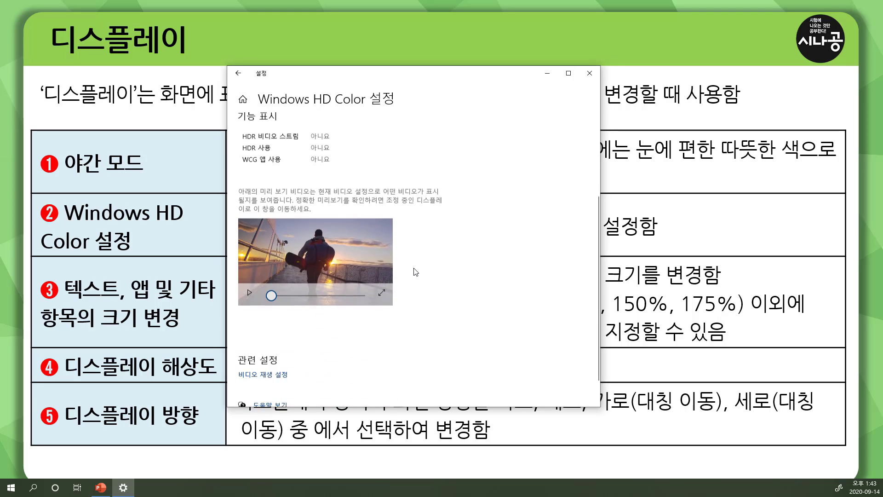
scroll(415, 272, down, 1)
drag(234, 339, 295, 353)
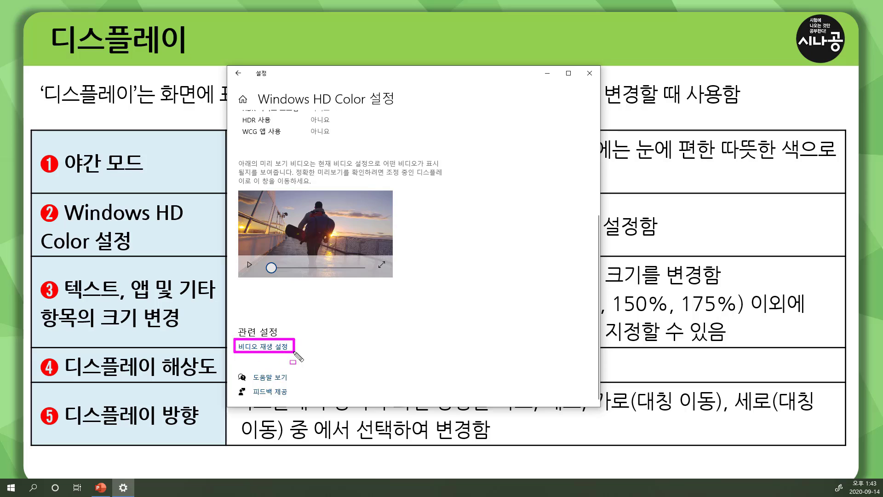
key(Escape)
scroll(465, 289, up, 4)
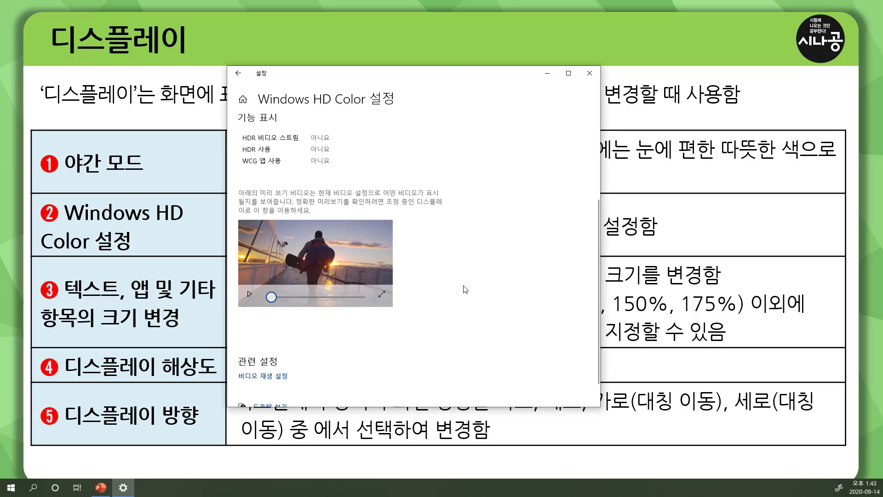
click(238, 75)
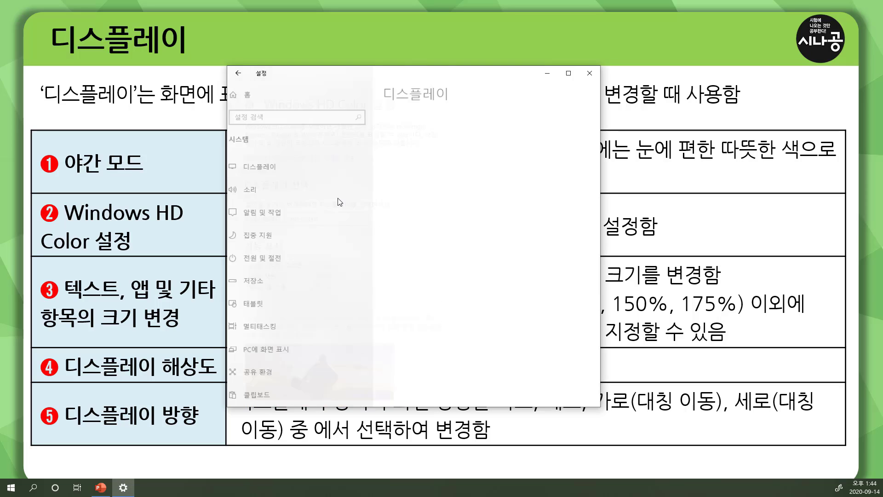
- View the scaling choices for 텍스트, 앱 및 기타 항목의 크기 변경 and keep 100%(권장) selected
scroll(499, 276, down, 4)
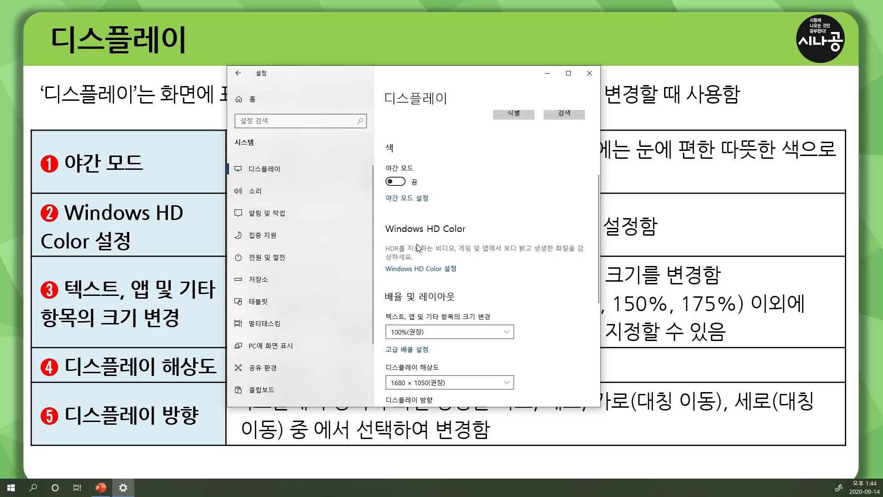
scroll(452, 253, down, 3)
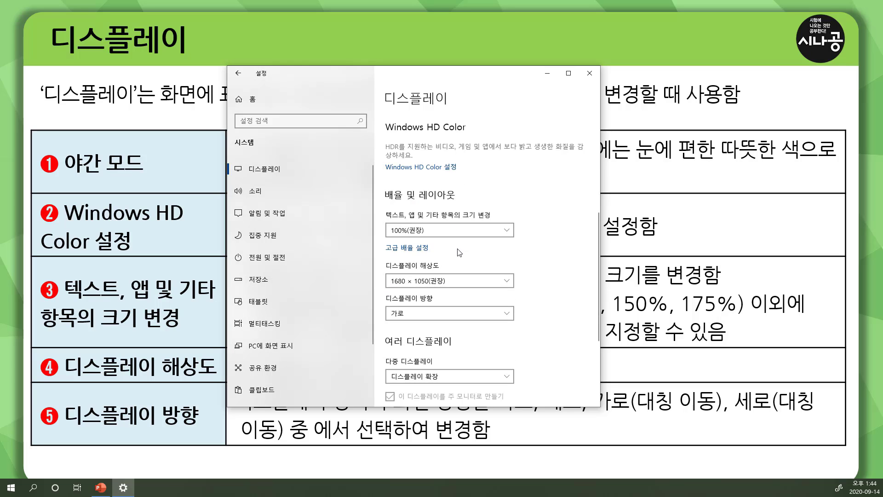
mouse_move(382, 206)
mouse_down()
mouse_move(408, 222)
mouse_move(501, 220)
mouse_up()
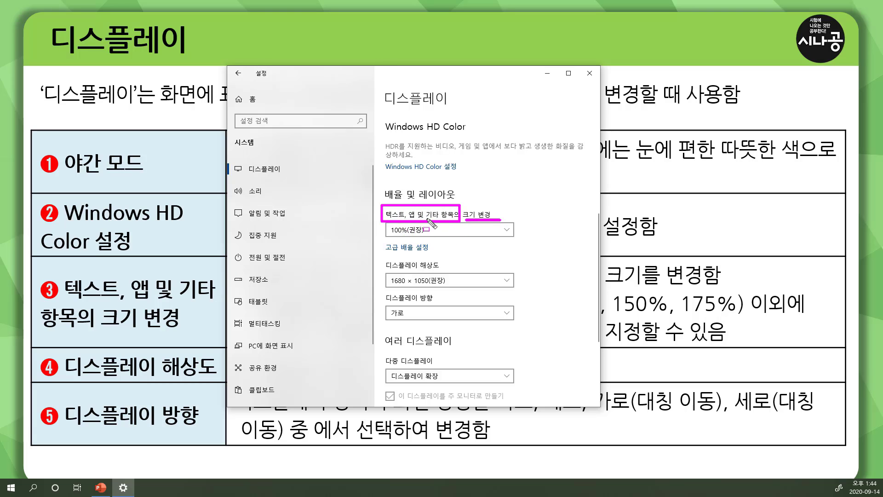
drag(388, 237, 431, 236)
key(Escape)
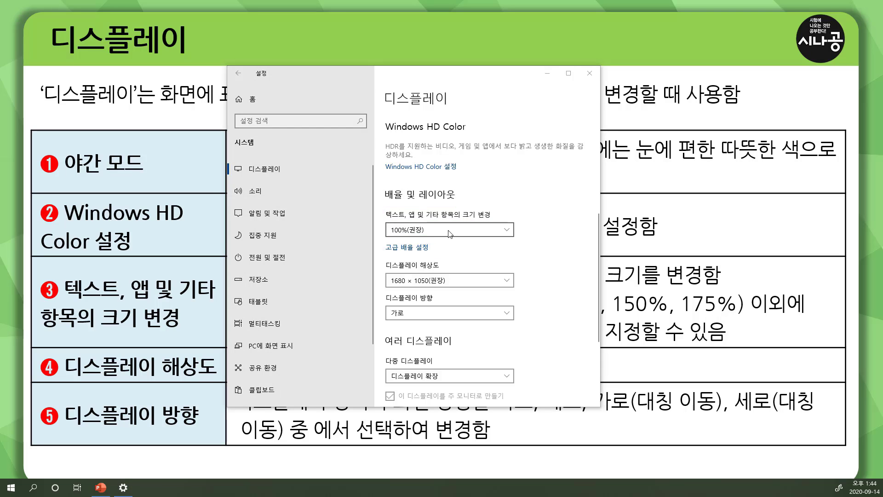
click(450, 230)
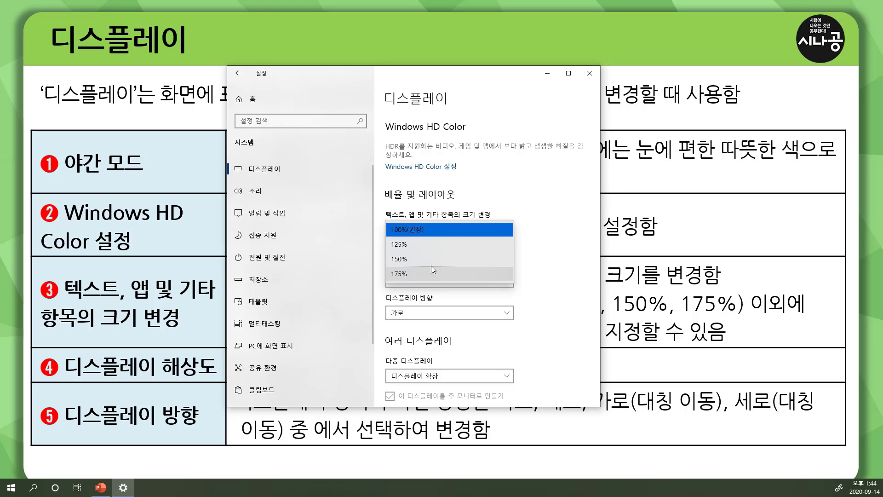
click(424, 229)
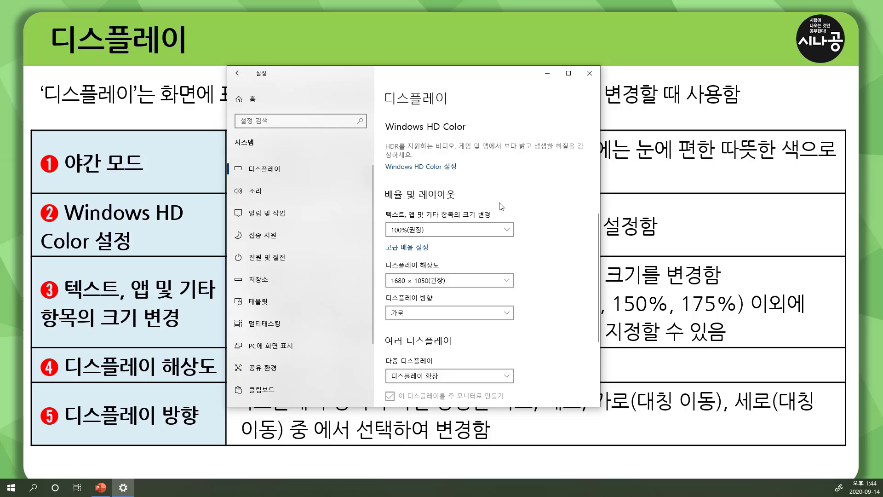
- Open 고급 배율 설정 and examine the custom scaling field that accepts values from 100% to 500%
click(420, 249)
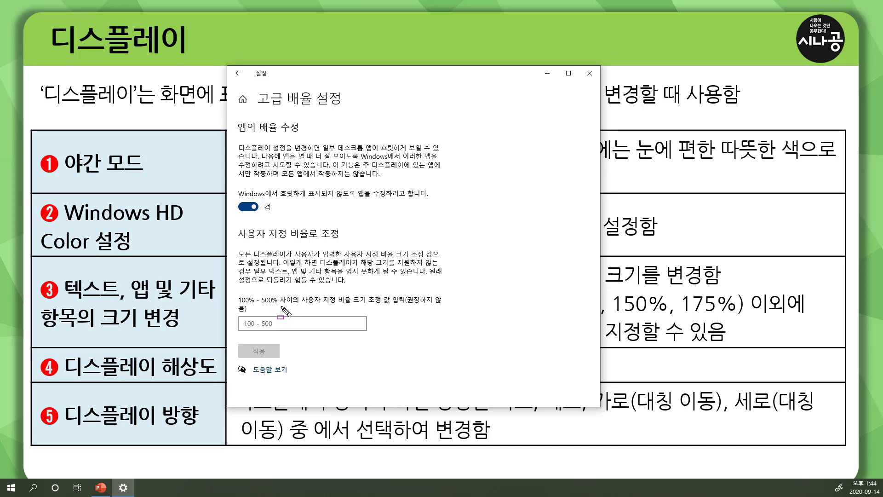
drag(239, 314, 279, 330)
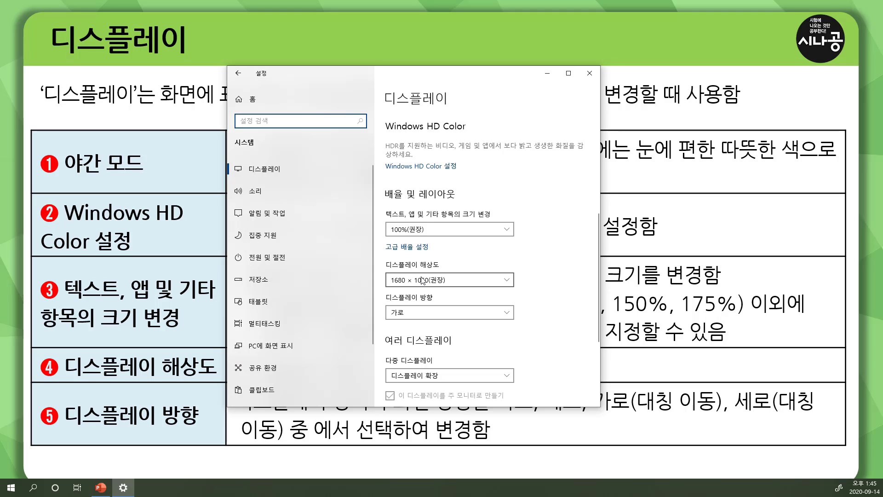
- View the resolutions offered under 디스플레이 해상도 and keep 1680 × 1050(권장) selected
mouse_move(378, 254)
mouse_down()
mouse_move(392, 277)
mouse_move(518, 290)
mouse_up()
key(Escape)
click(457, 281)
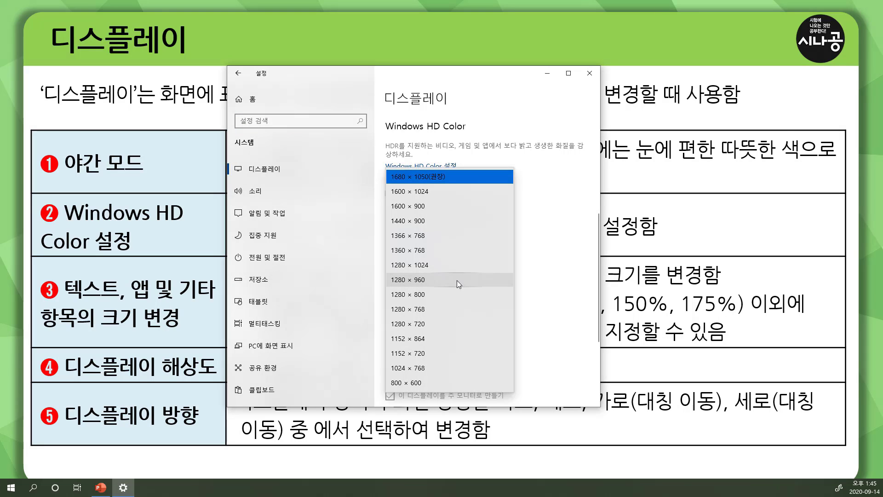
click(559, 248)
- Check the orientation choices offered under 디스플레이 방향, leaving 가로 selected
mouse_move(382, 292)
mouse_down()
mouse_move(403, 311)
mouse_move(519, 325)
mouse_up()
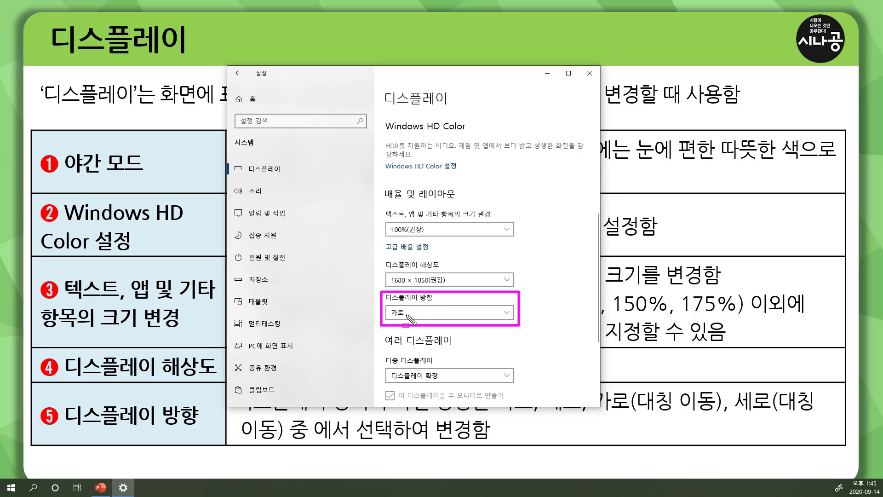
key(Escape)
click(428, 312)
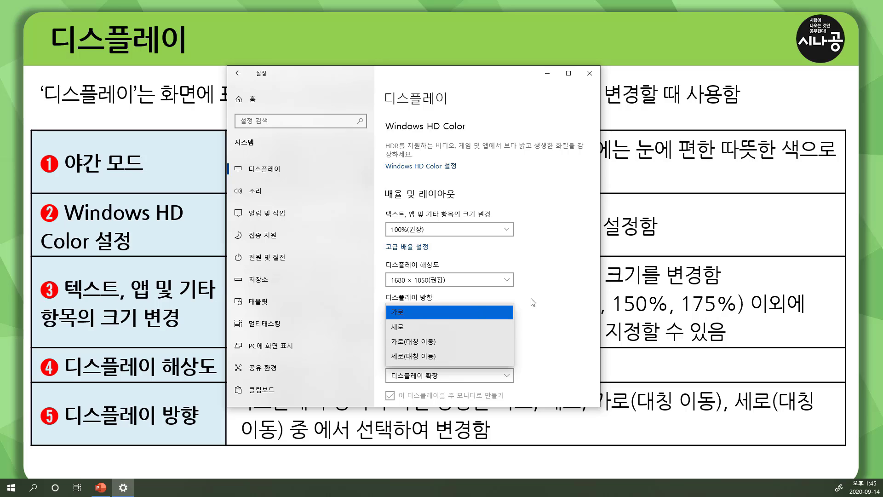
click(553, 265)
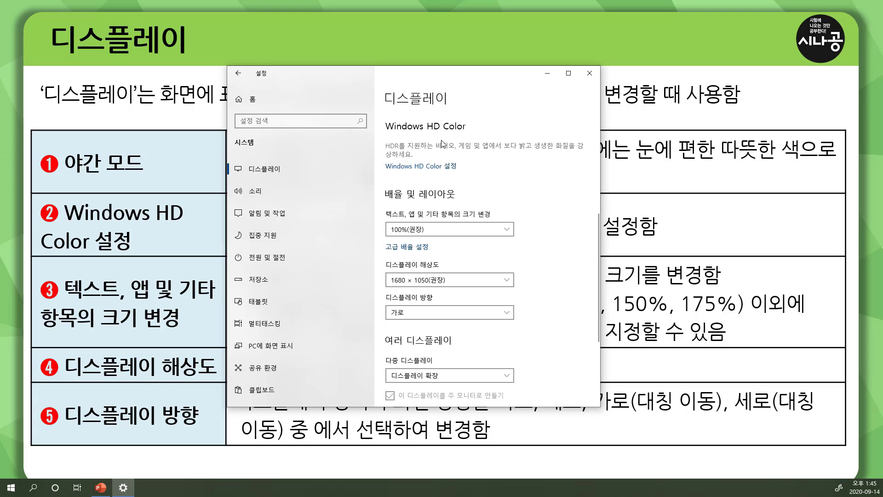
mouse_move(376, 88)
mouse_down()
mouse_move(376, 111)
mouse_move(376, 87)
mouse_up()
drag(402, 146, 409, 144)
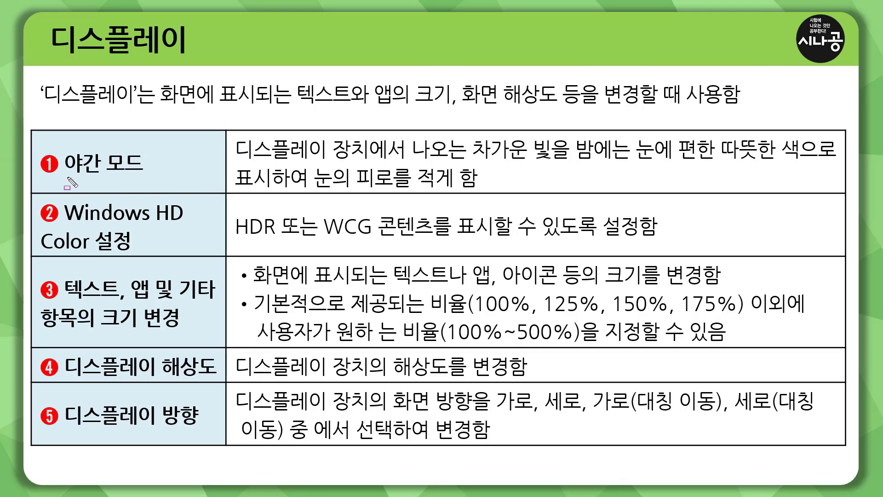
drag(67, 176, 134, 177)
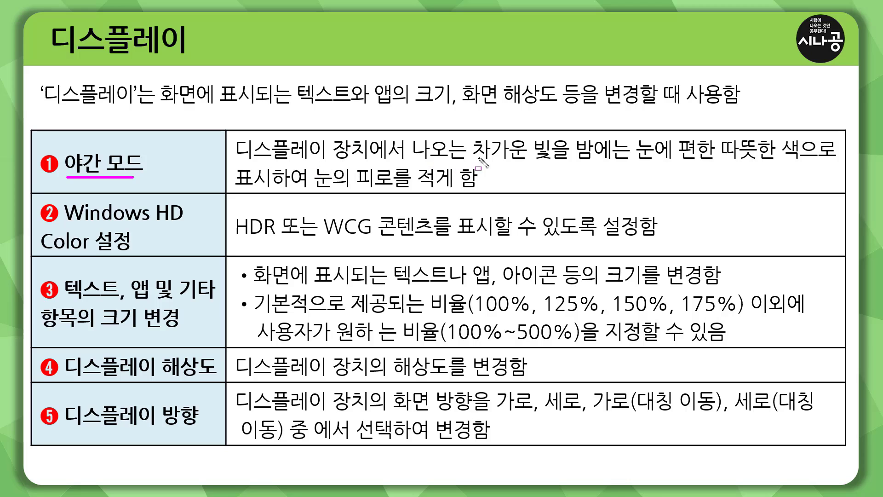
drag(473, 162, 546, 162)
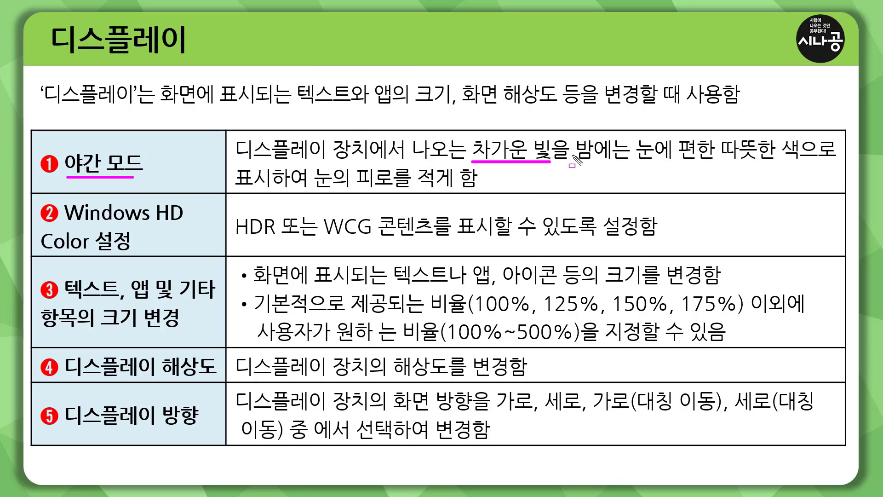
mouse_move(575, 133)
mouse_down()
mouse_move(591, 162)
mouse_move(812, 166)
mouse_up()
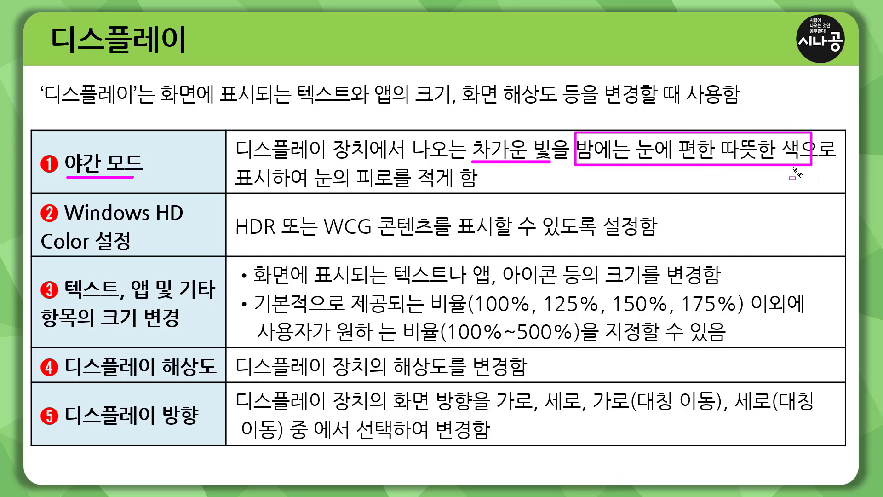
drag(311, 188, 474, 189)
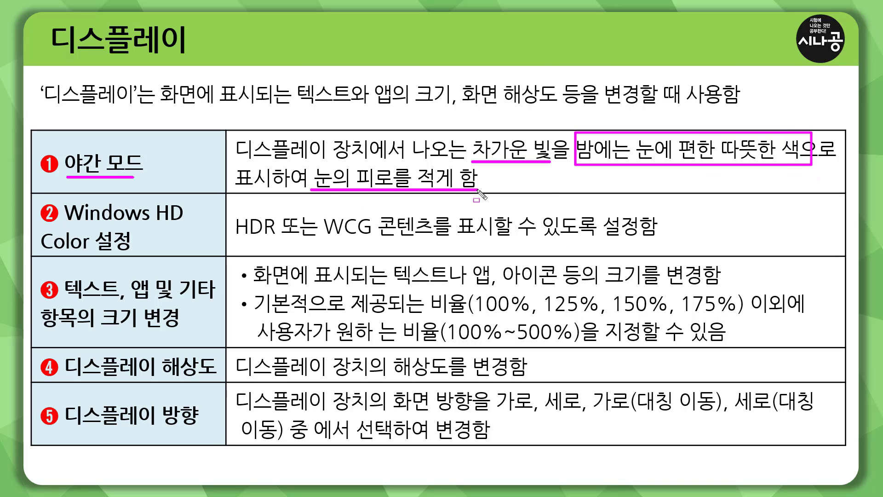